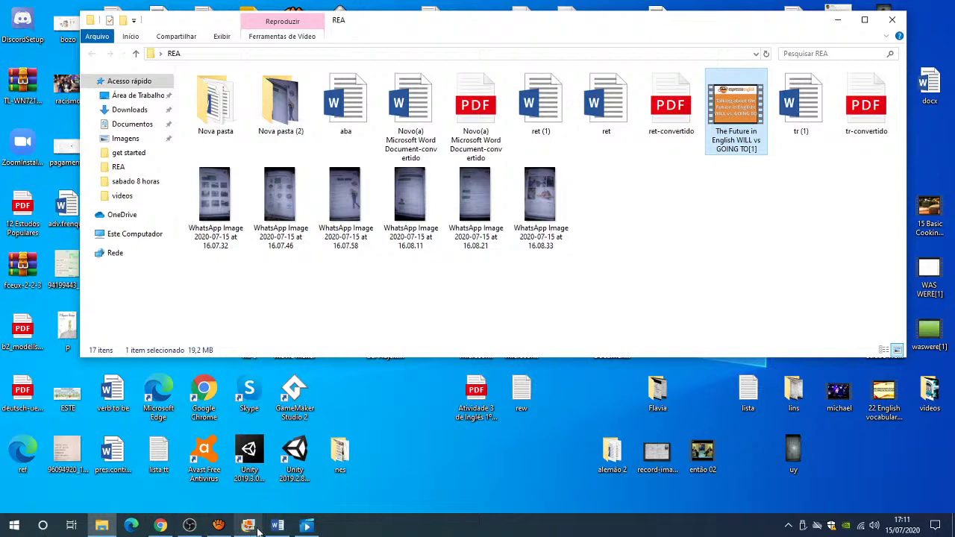
# Download the "used to" worksheet PDF from the browser into the REA folder on the desktop
pyautogui.click(160, 526)
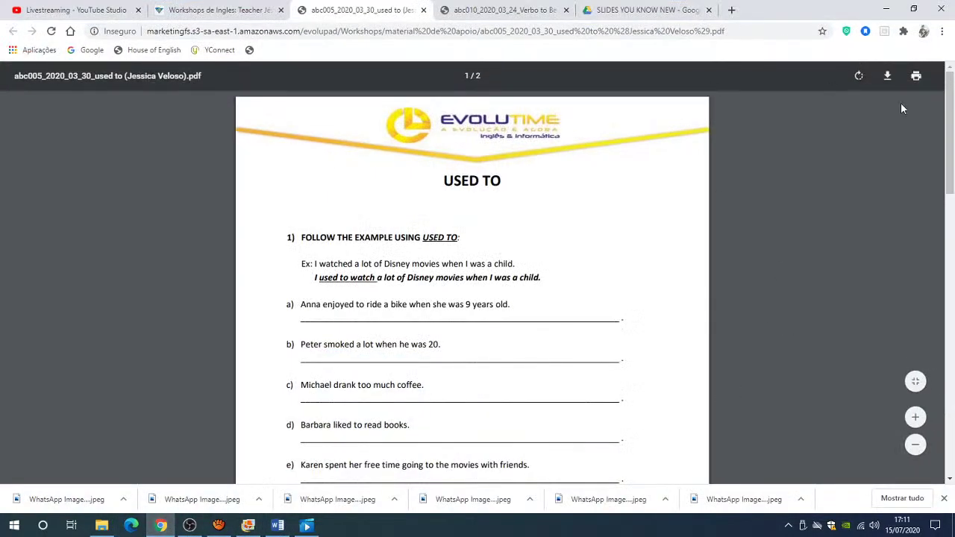
pyautogui.click(887, 77)
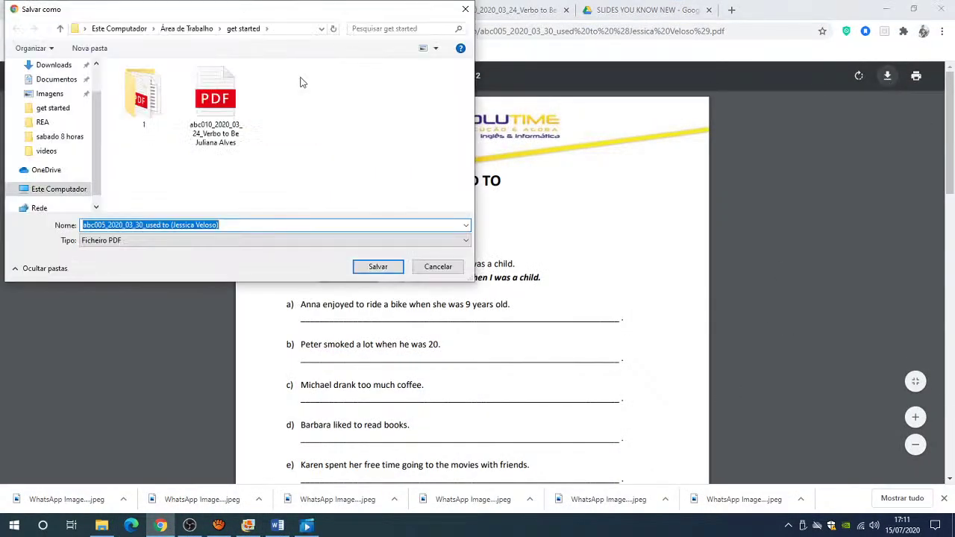
pyautogui.scroll(2, 45, 75)
pyautogui.click(59, 88)
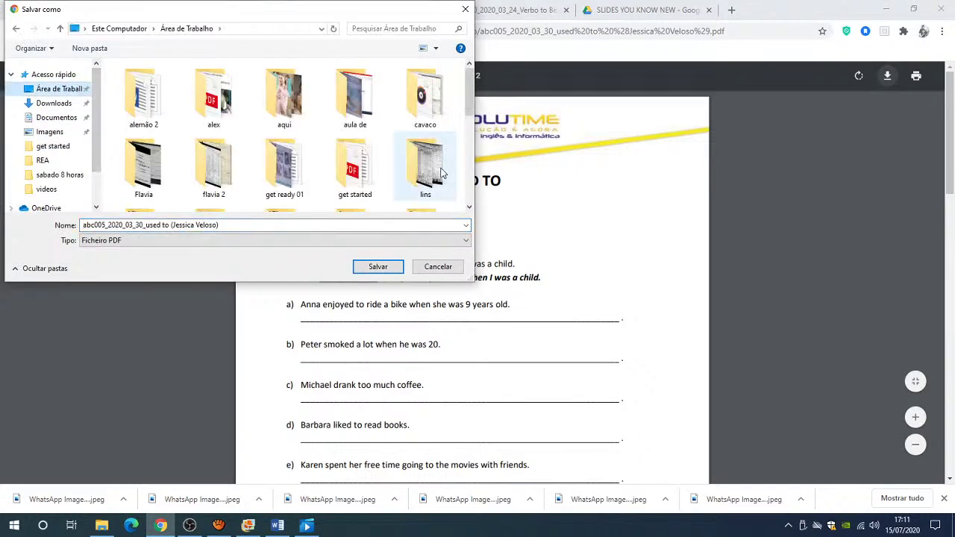
pyautogui.scroll(-3, 470, 131)
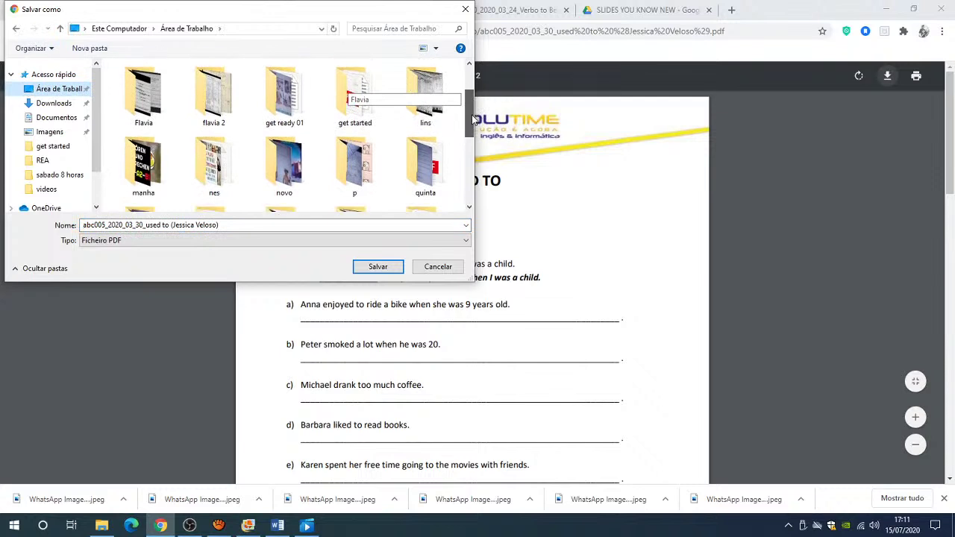
pyautogui.scroll(-3, 470, 131)
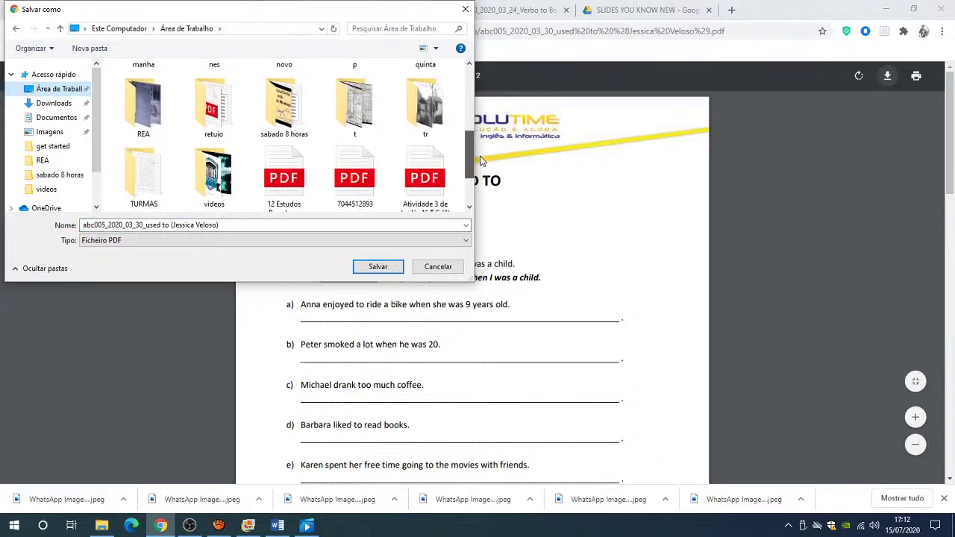
pyautogui.click(149, 117)
pyautogui.click(376, 267)
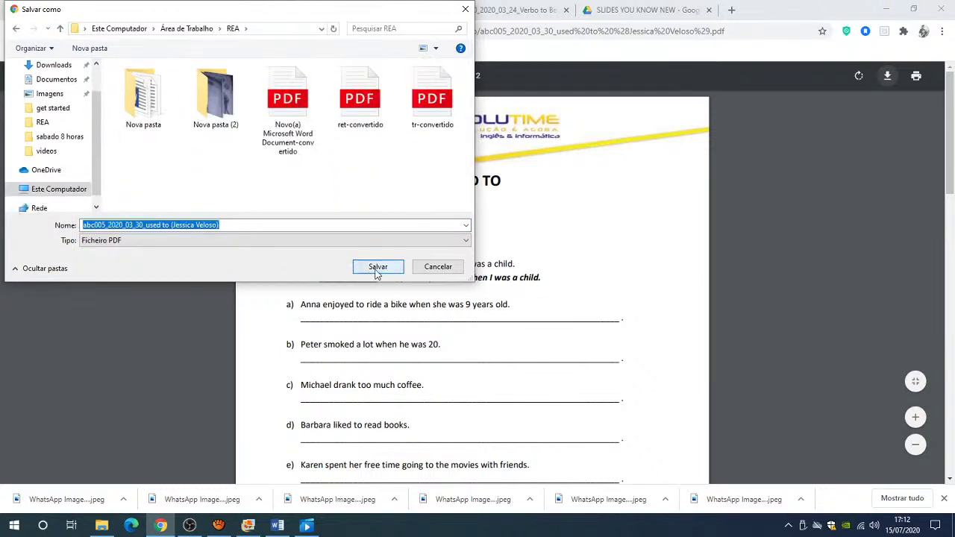
pyautogui.click(378, 269)
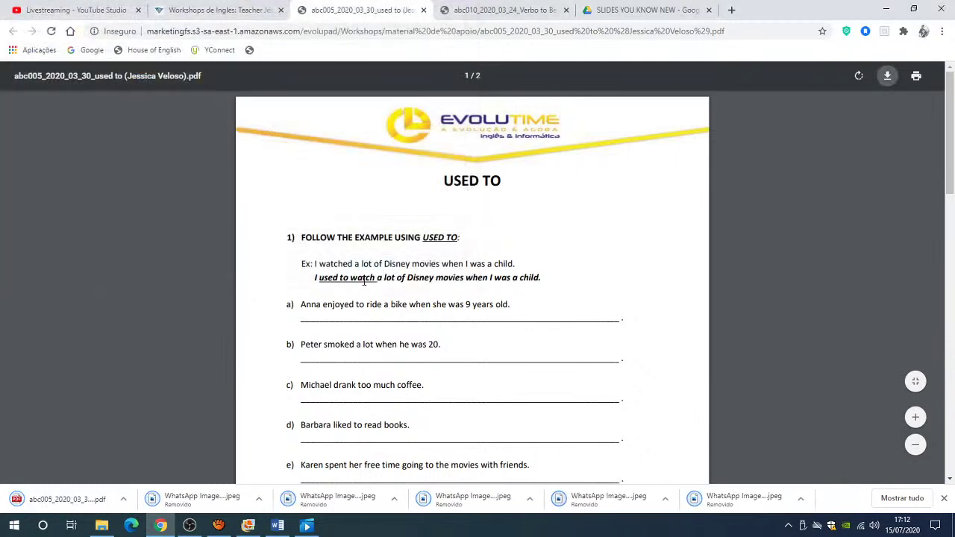
# Open WhatsApp Web in a new browser tab
pyautogui.hotkey('ctrl', 't')
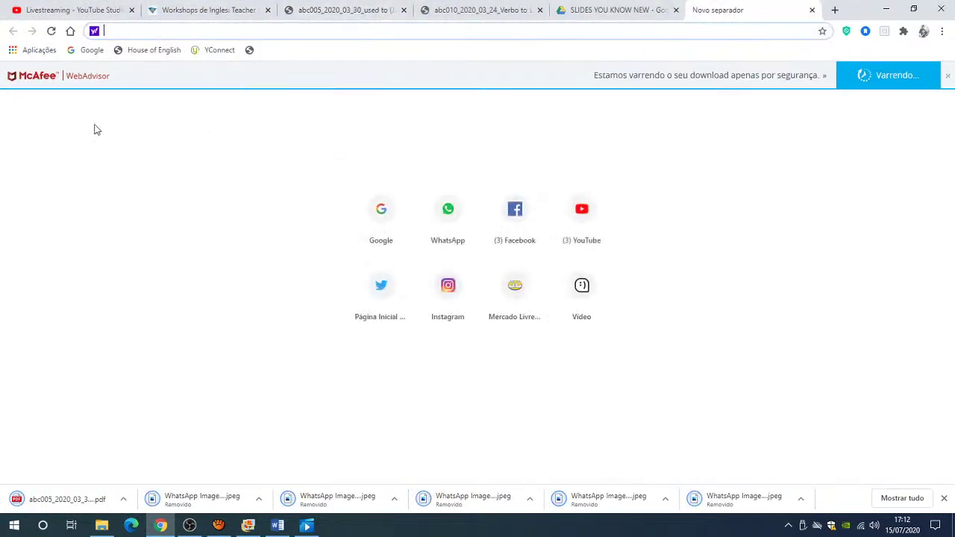
pyautogui.click(449, 212)
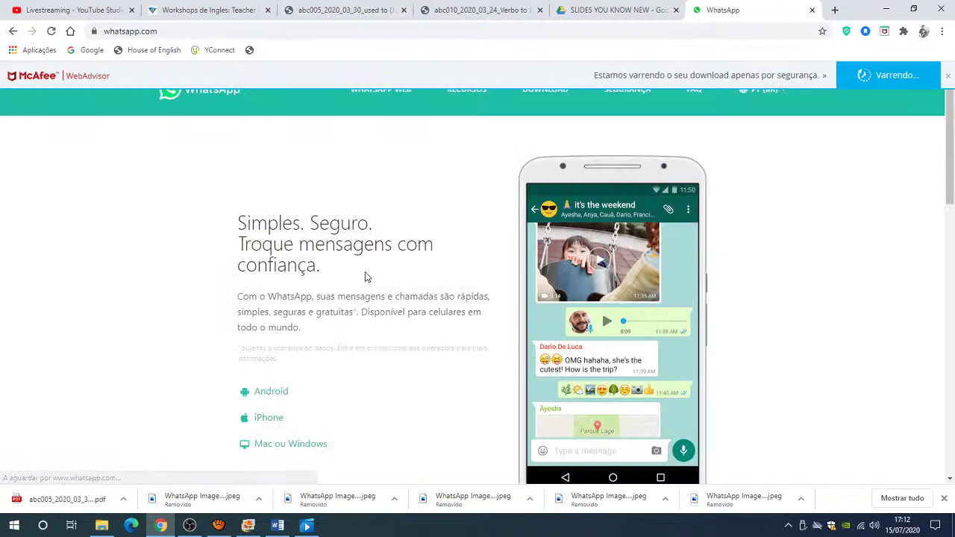
pyautogui.click(389, 100)
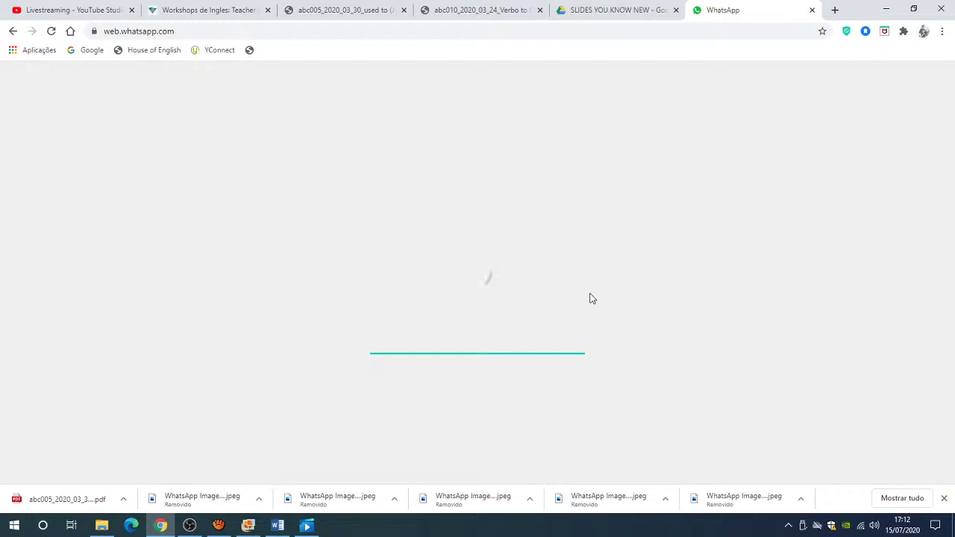
# Send the "used to" PDF from the REA folder to the English quarta 16hs group chat
pyautogui.click(913, 8)
pyautogui.moveTo(721, 40); pyautogui.dragTo(942, 71)
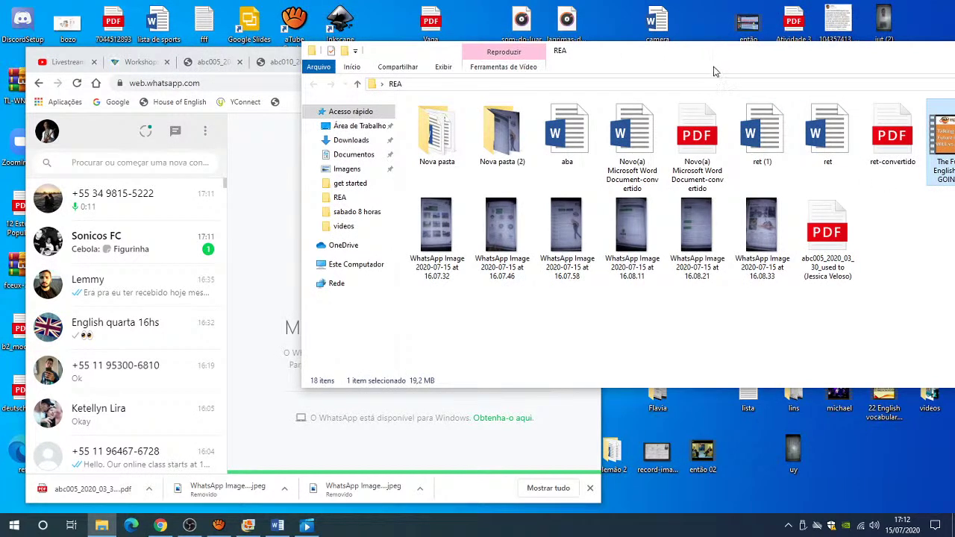
pyautogui.moveTo(648, 54); pyautogui.dragTo(761, 67)
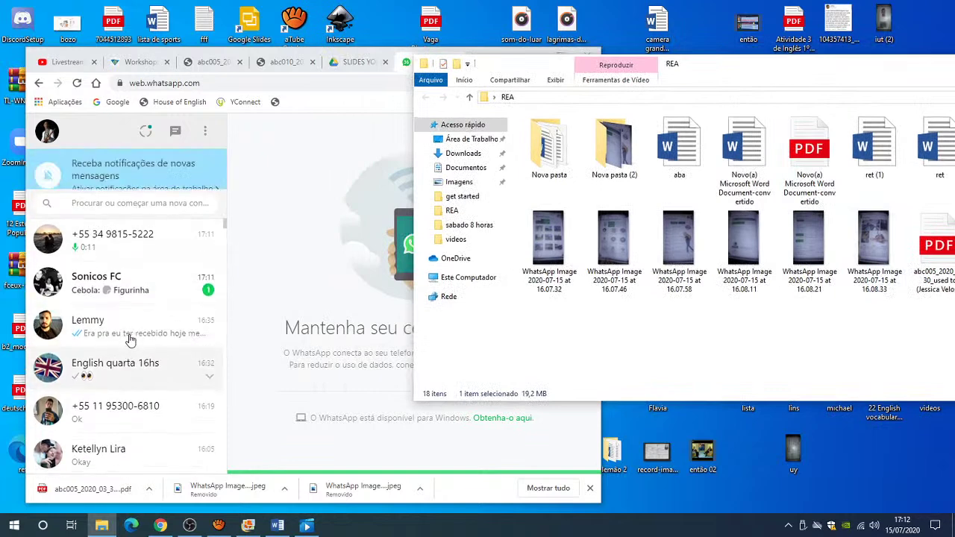
pyautogui.click(146, 380)
pyautogui.moveTo(938, 246); pyautogui.dragTo(486, 368)
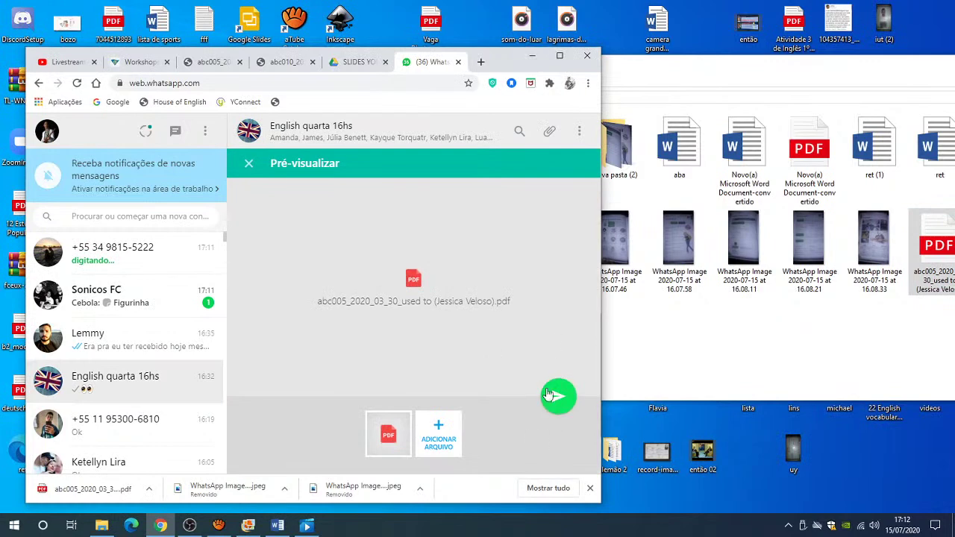
pyautogui.click(552, 395)
pyautogui.click(560, 56)
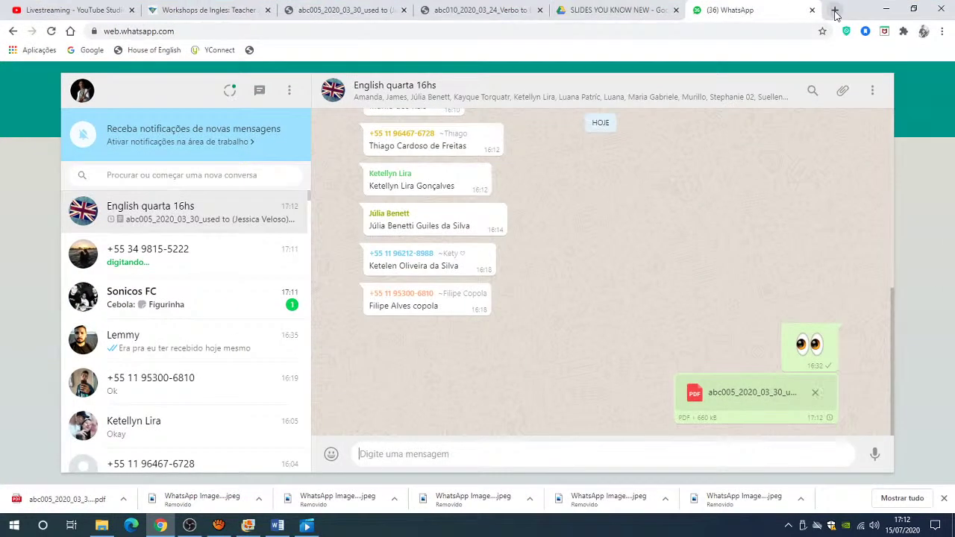
# Search Google for "passar pdf para word" in a new tab and open the iLovePDF PDF-to-Word converter
pyautogui.click(835, 11)
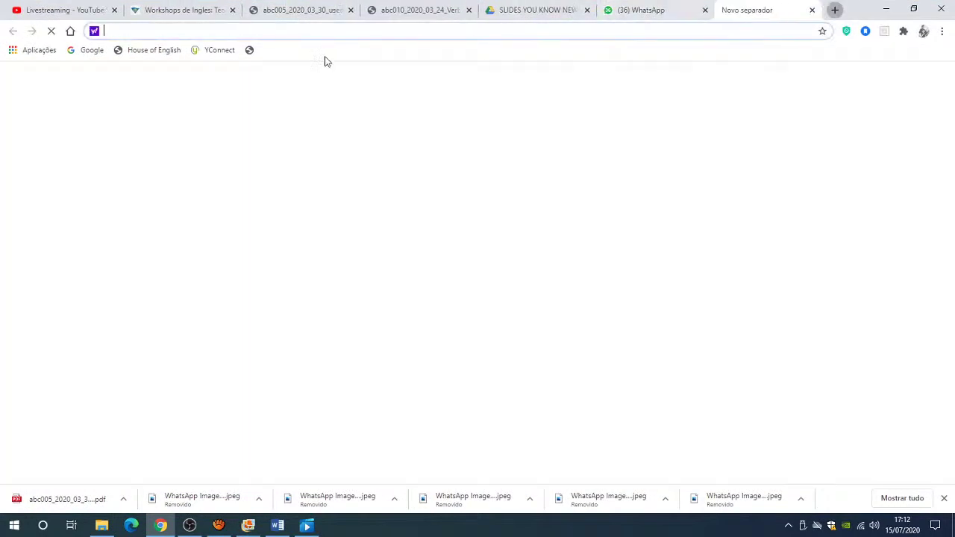
pyautogui.click(97, 55)
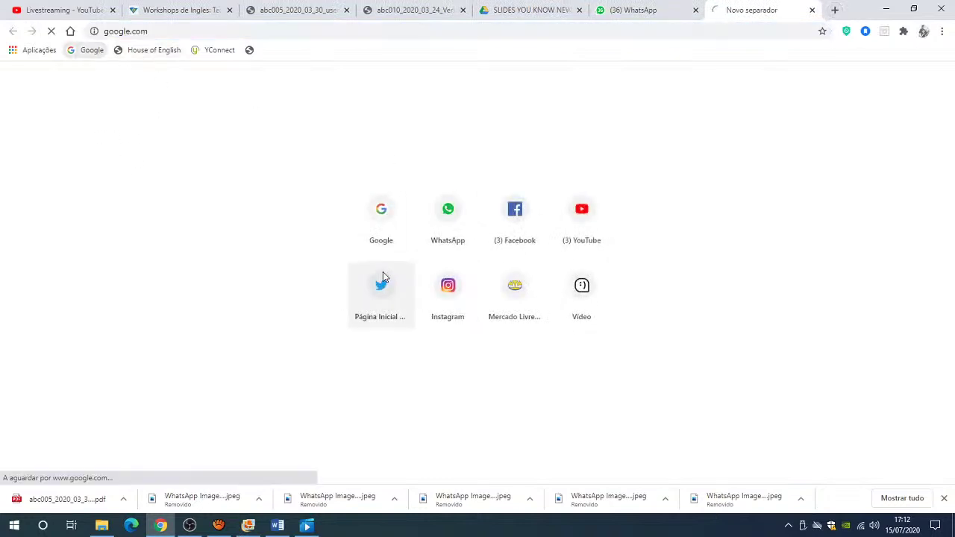
pyautogui.write('O')
pyautogui.press('BackSpace')
pyautogui.write('P')
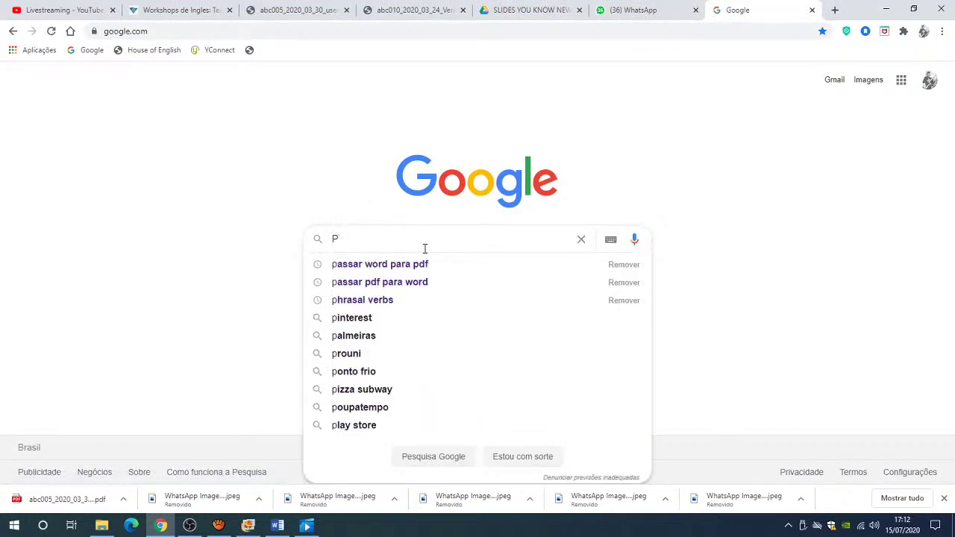
pyautogui.click(399, 284)
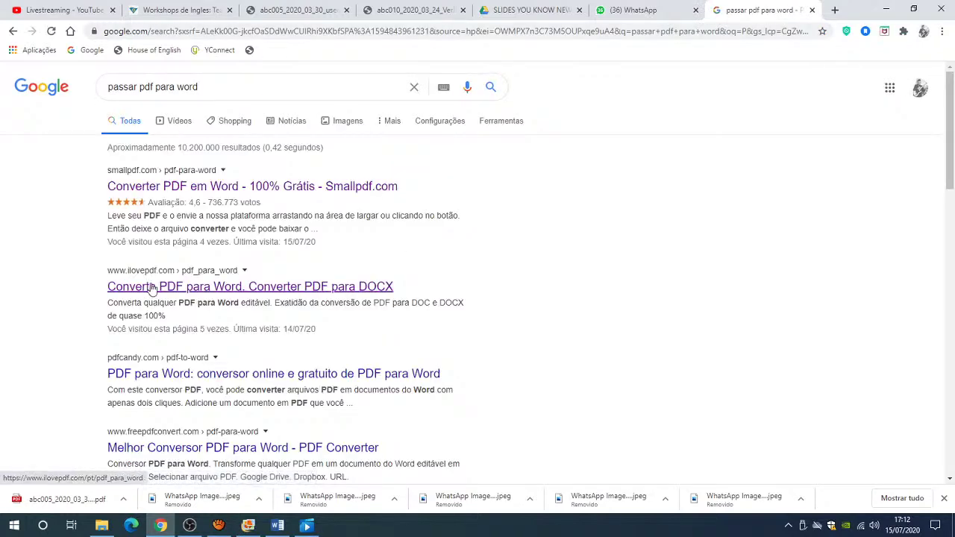
pyautogui.click(242, 289)
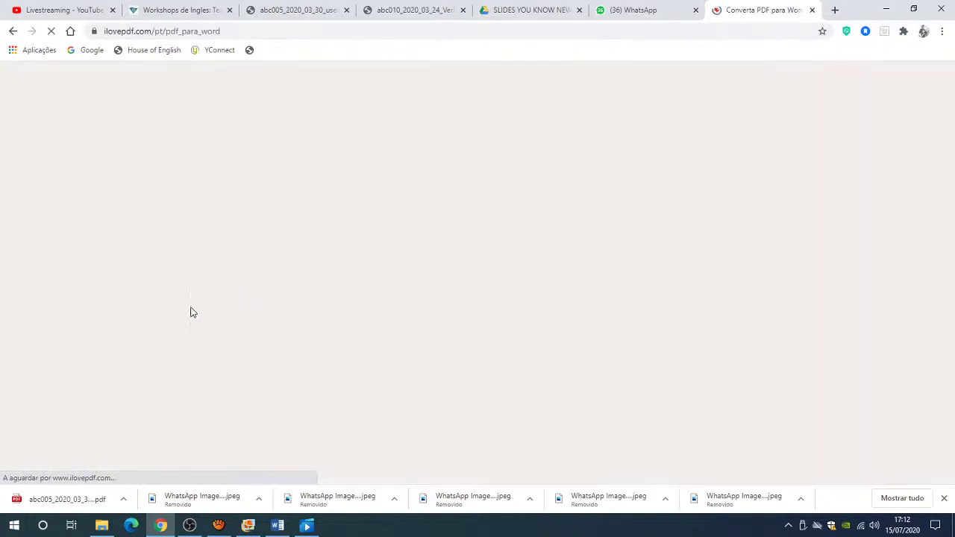
# Upload the "used to" PDF from the desktop's REA folder to the converter and convert it to Word
pyautogui.click(505, 251)
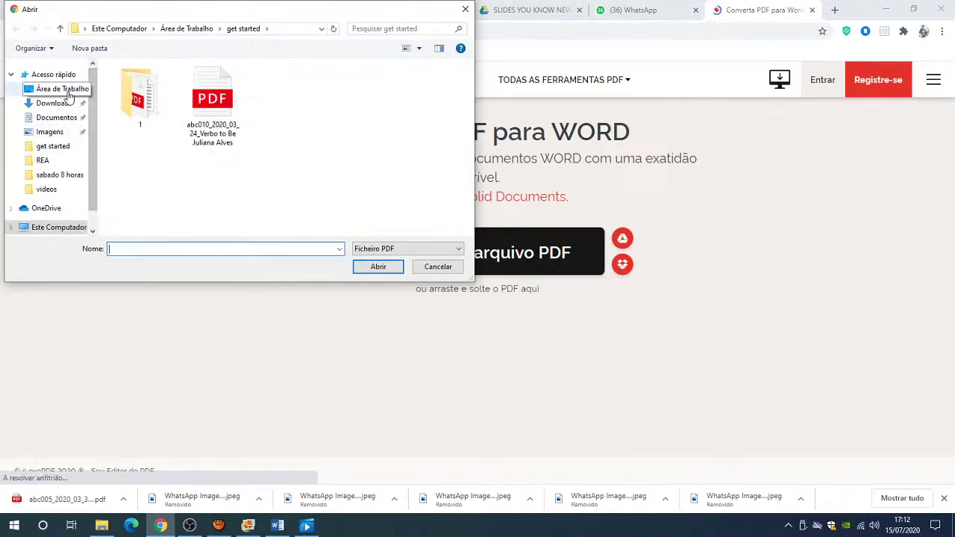
pyautogui.click(65, 90)
pyautogui.moveTo(473, 96); pyautogui.dragTo(472, 156)
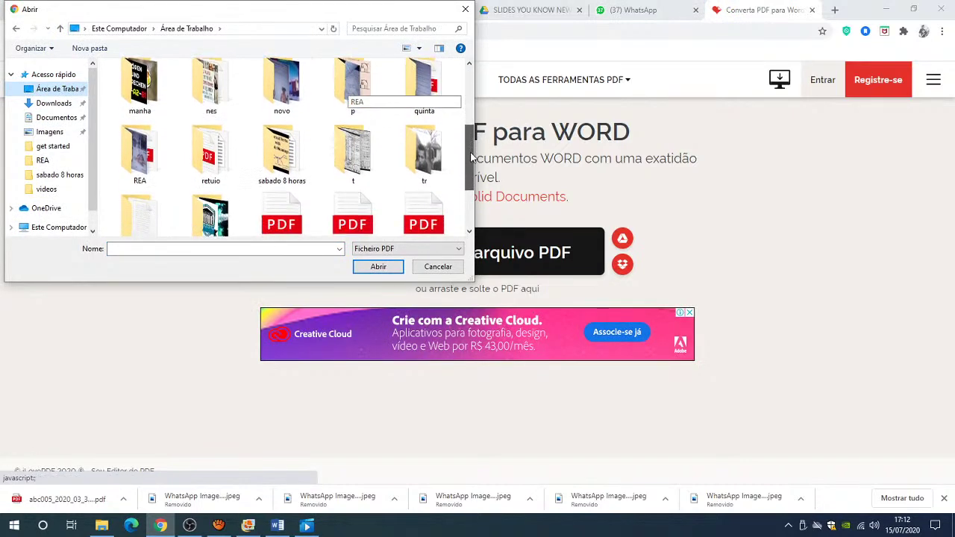
pyautogui.doubleClick(153, 158)
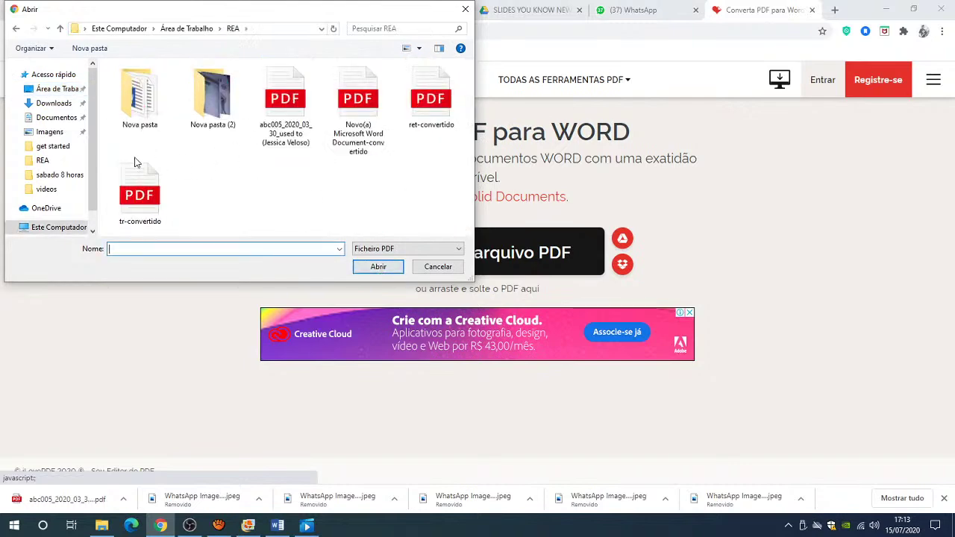
pyautogui.click(298, 106)
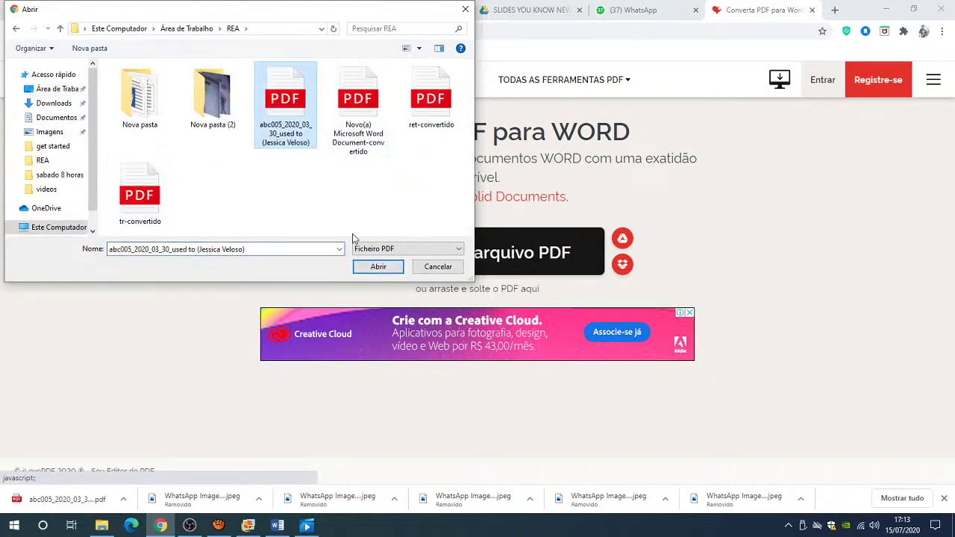
pyautogui.click(376, 267)
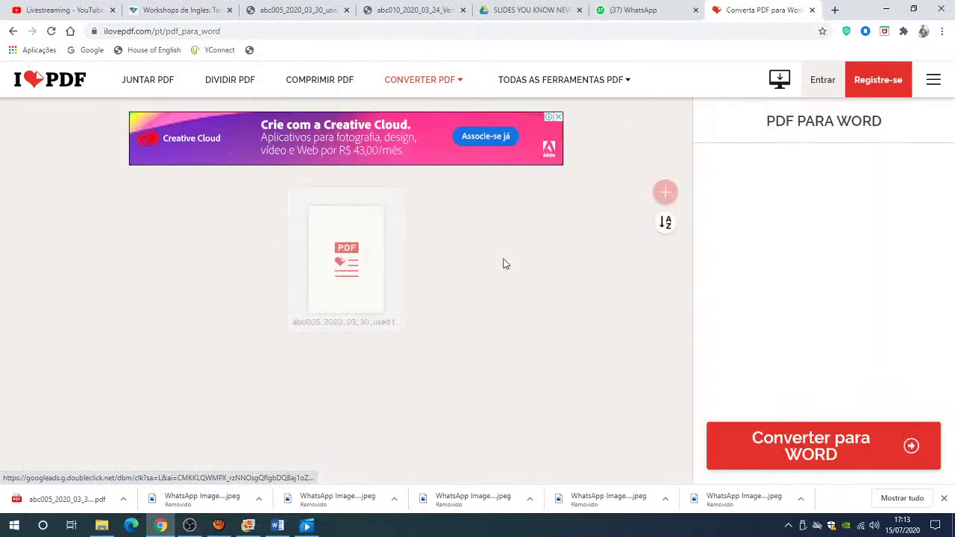
pyautogui.click(800, 444)
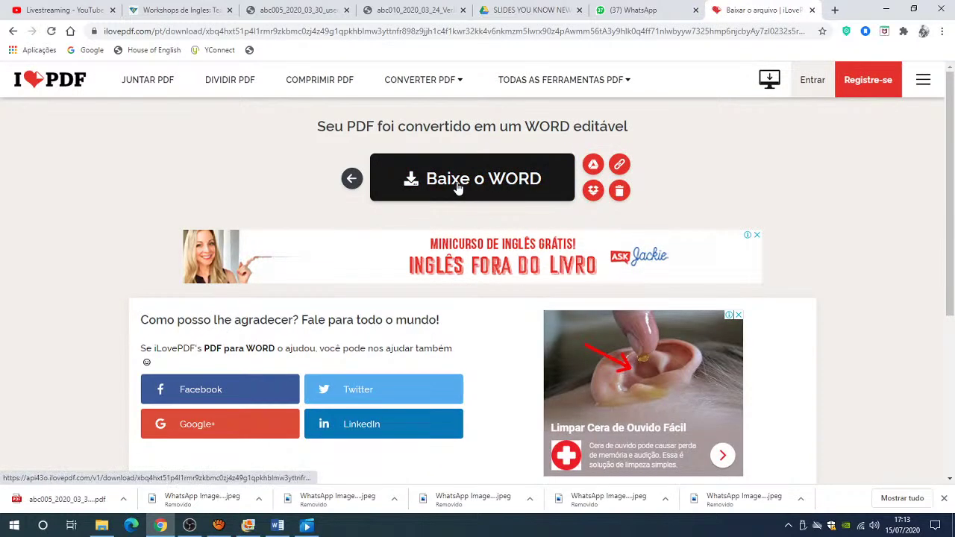
# Download the converted Word document and move it from the Downloads folder into the REA folder
pyautogui.click(458, 186)
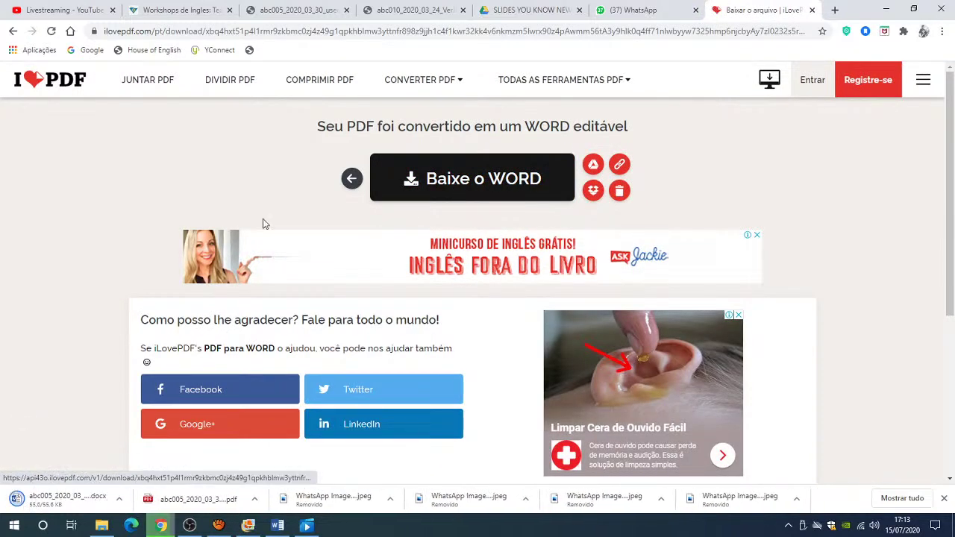
pyautogui.click(123, 498)
pyautogui.click(160, 454)
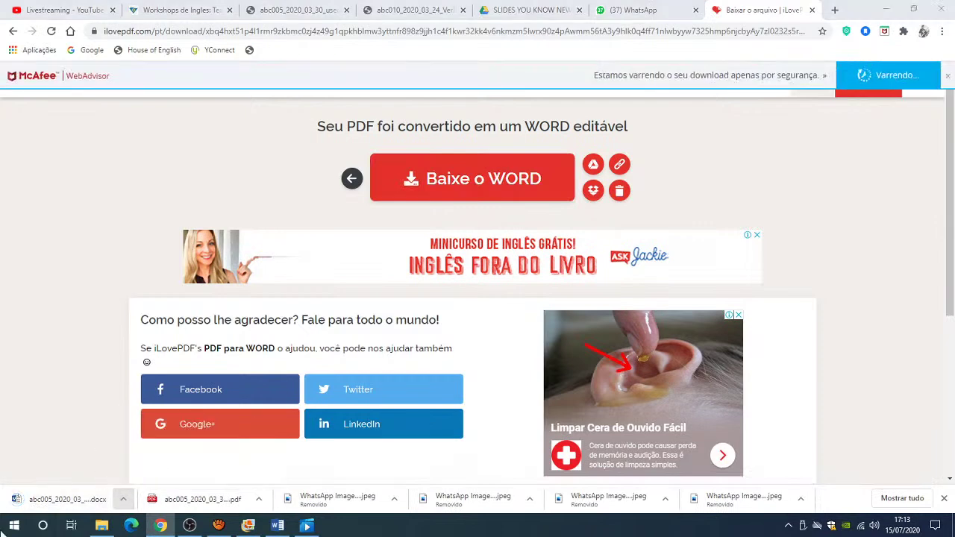
pyautogui.click(161, 525)
pyautogui.click(160, 526)
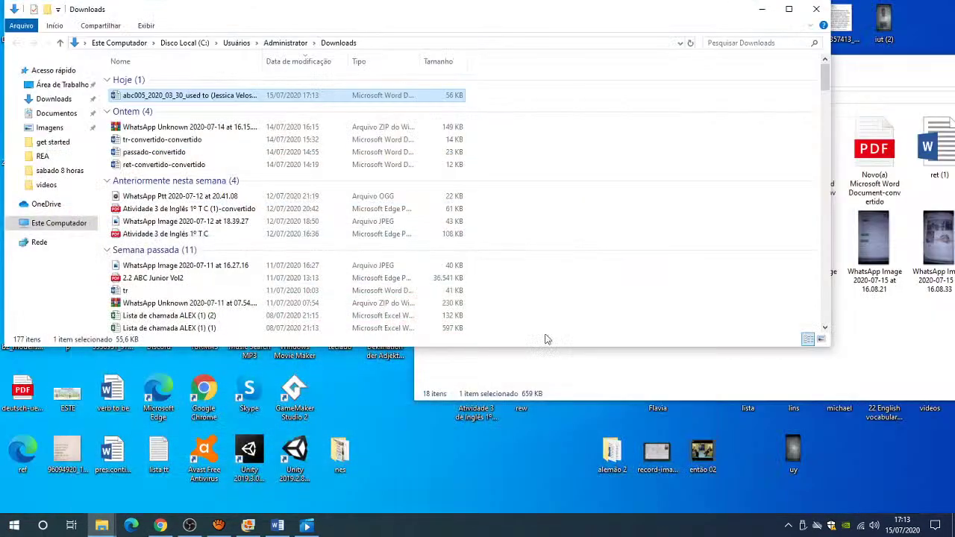
pyautogui.moveTo(160, 97); pyautogui.dragTo(873, 385)
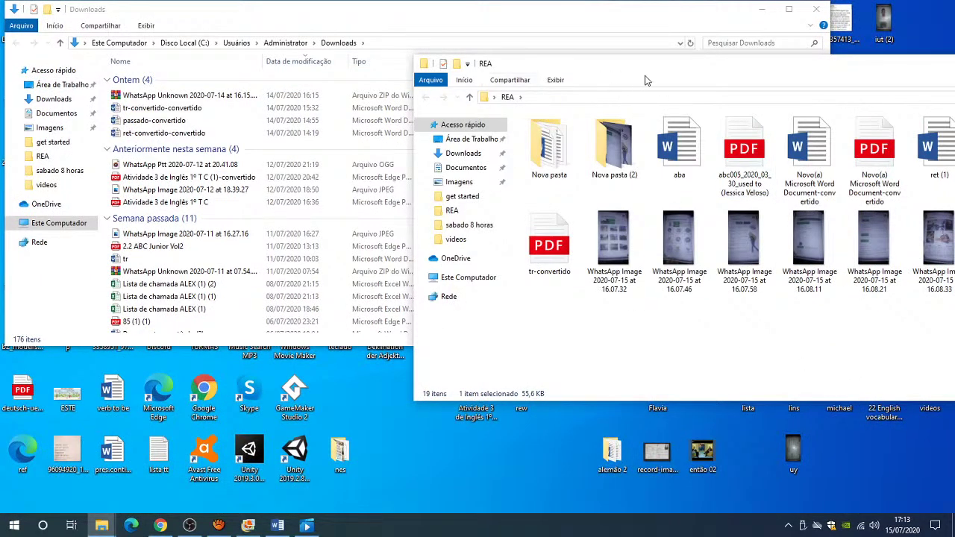
pyautogui.moveTo(816, 75); pyautogui.dragTo(806, 6)
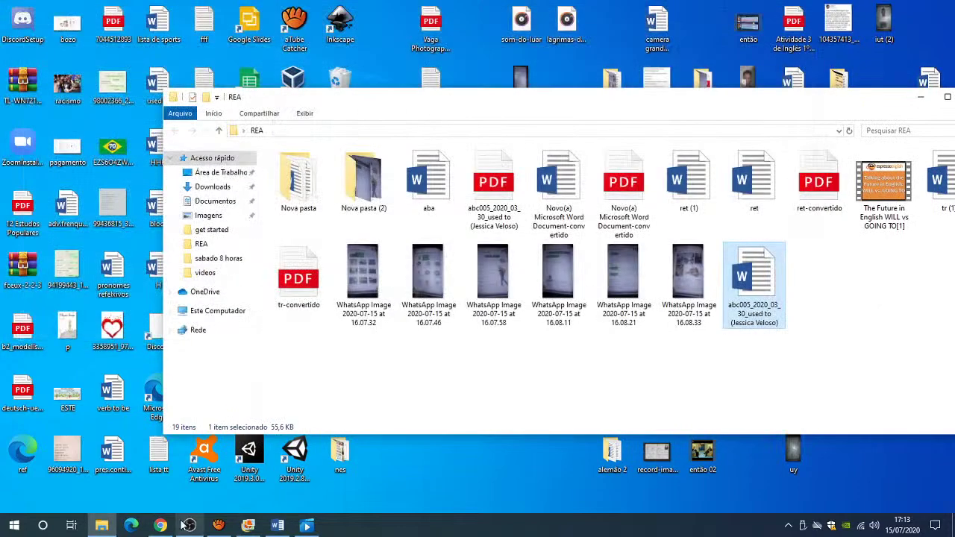
# Close the converter page and send the converted "used to" Word document to the English quarta 16hs group chat
pyautogui.click(161, 526)
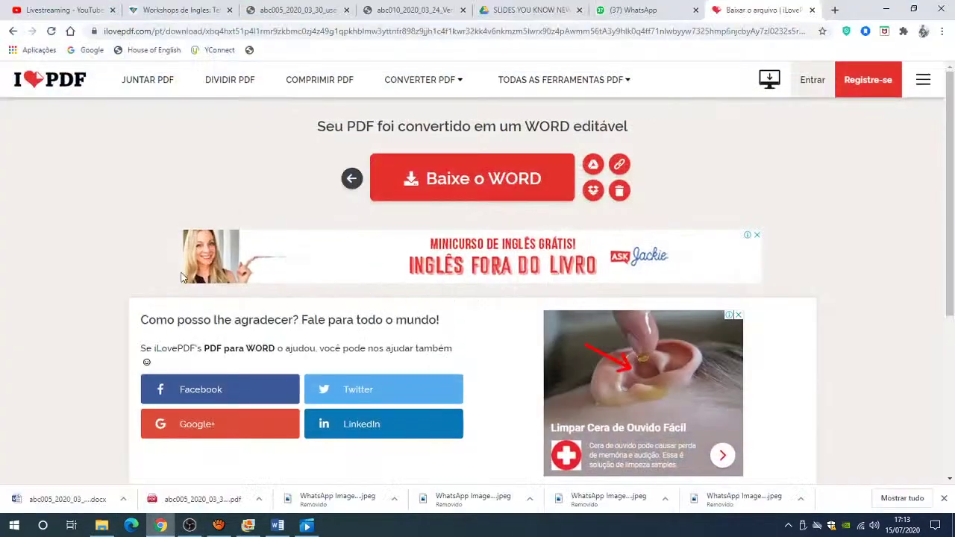
pyautogui.click(813, 10)
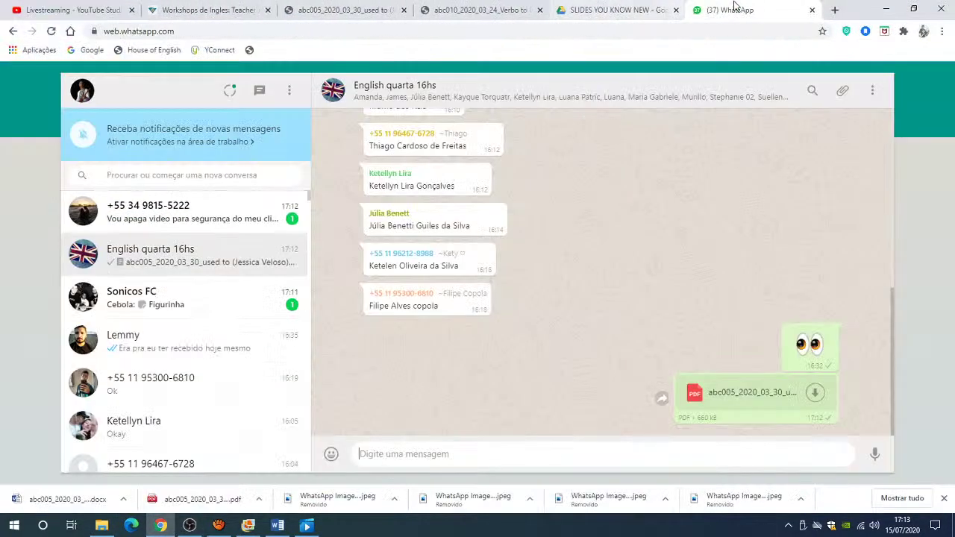
pyautogui.click(913, 10)
pyautogui.moveTo(755, 280); pyautogui.dragTo(444, 339)
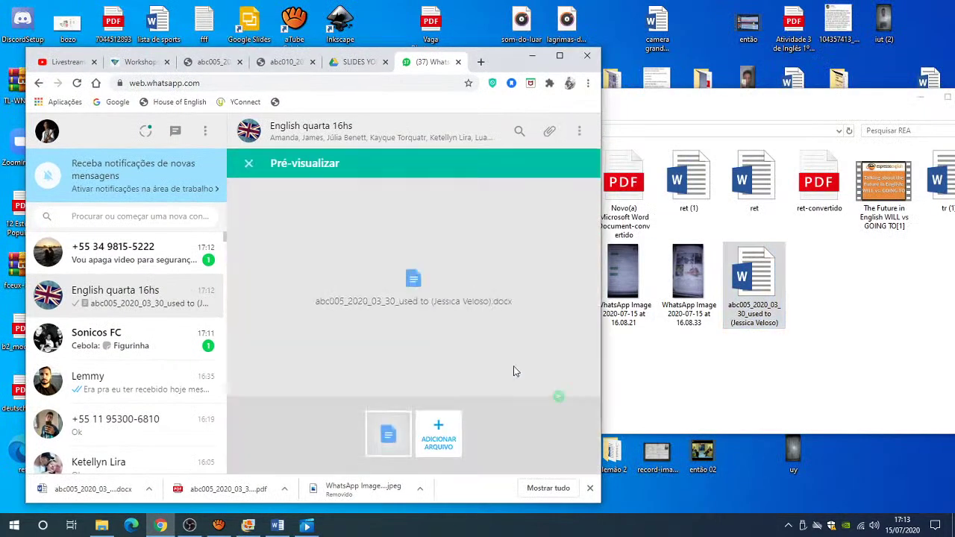
pyautogui.click(559, 396)
pyautogui.click(559, 57)
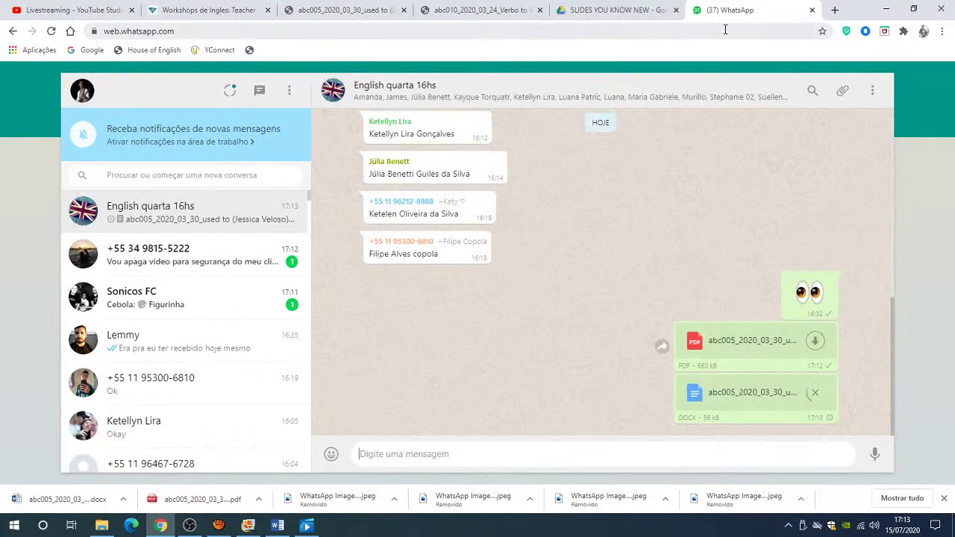
# Close the WhatsApp page, confirming leaving the site, and minimise the browser to reveal the desktop
pyautogui.click(812, 11)
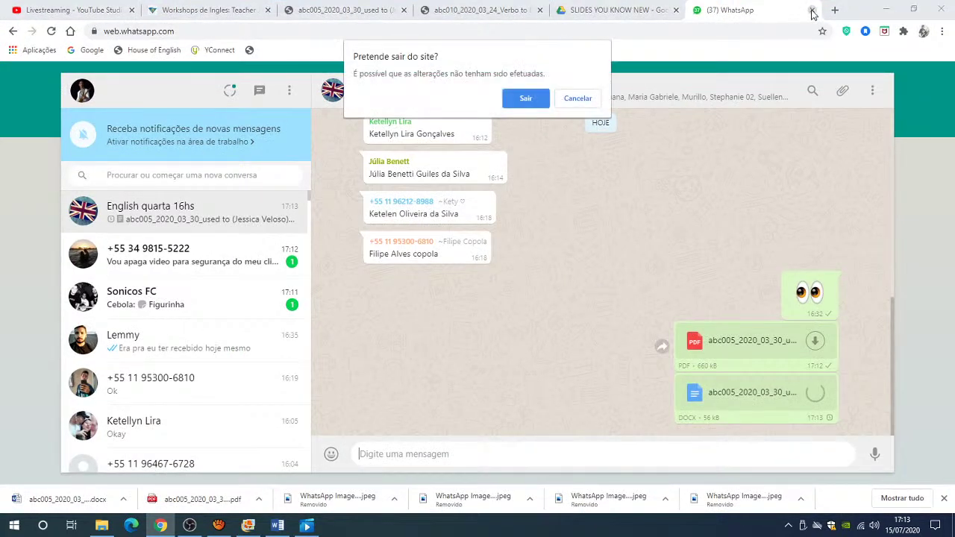
pyautogui.click(526, 99)
pyautogui.scroll(6, 330, 402)
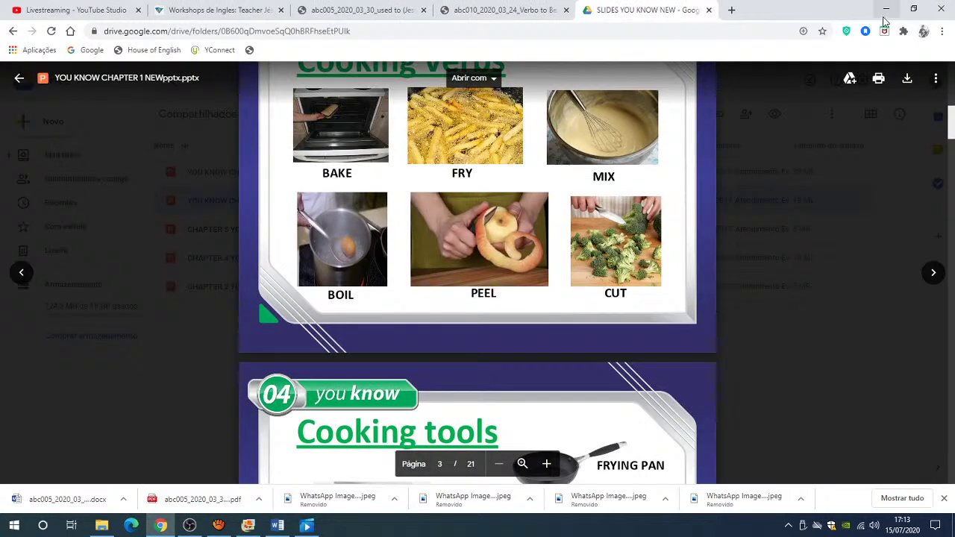
pyautogui.click(886, 8)
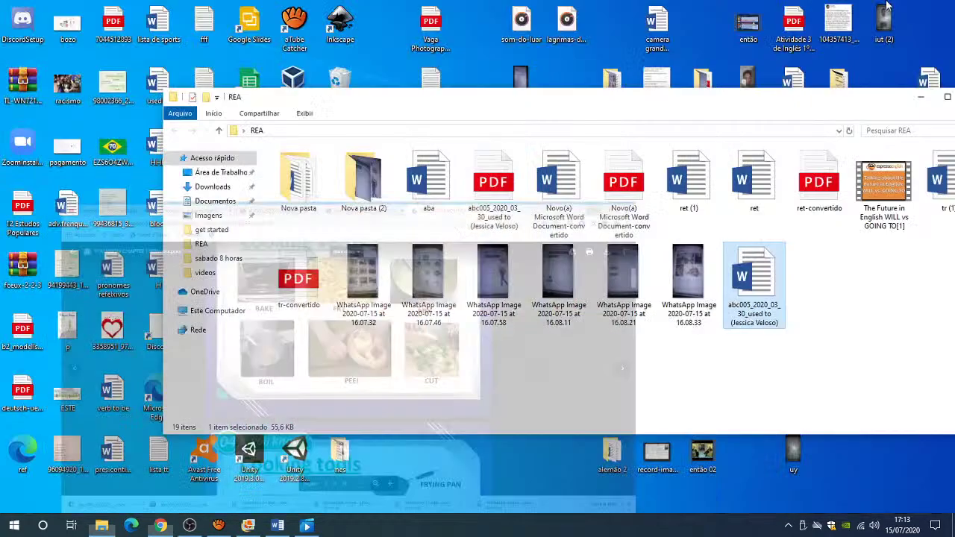
# Move the REA folder window aside on the desktop and close it
pyautogui.click(886, 352)
pyautogui.moveTo(849, 112); pyautogui.dragTo(573, 131)
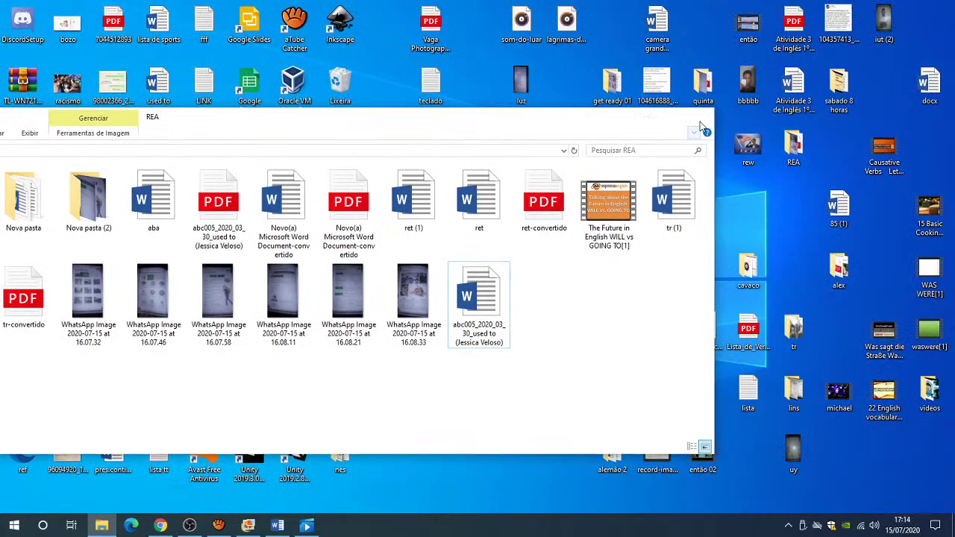
pyautogui.click(701, 118)
# Open the desktop's videos folder in a maximised window and play the video "esl-used-to-difference-between-past-simple"
pyautogui.doubleClick(942, 380)
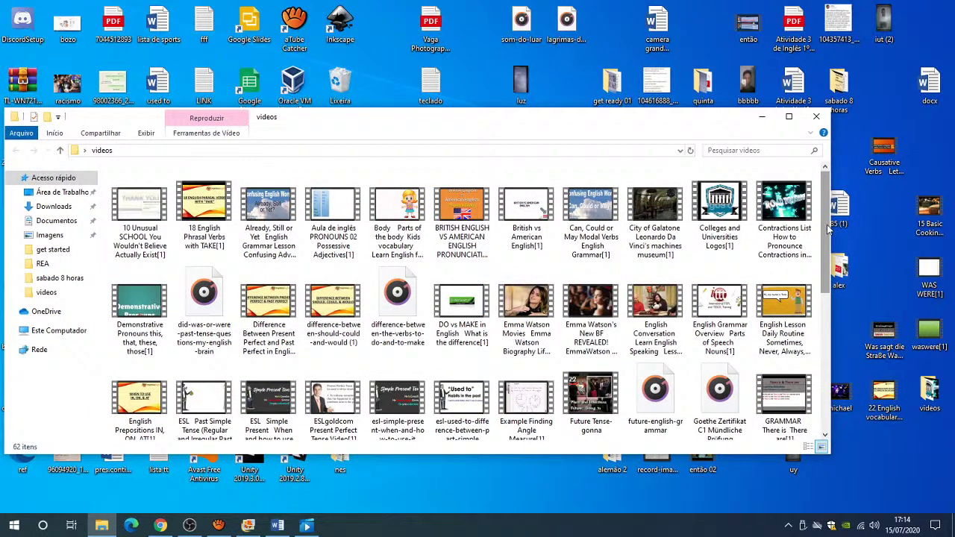
pyautogui.click(789, 116)
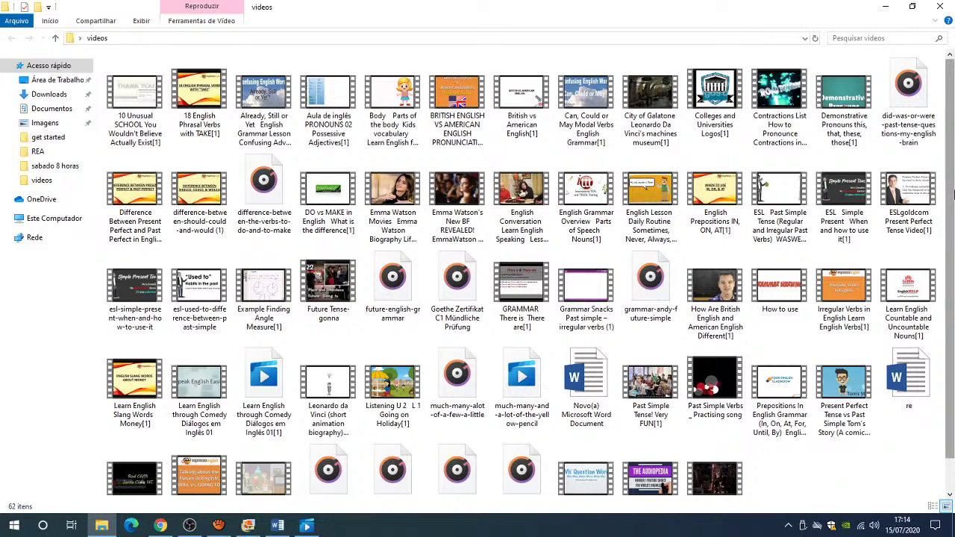
pyautogui.doubleClick(199, 298)
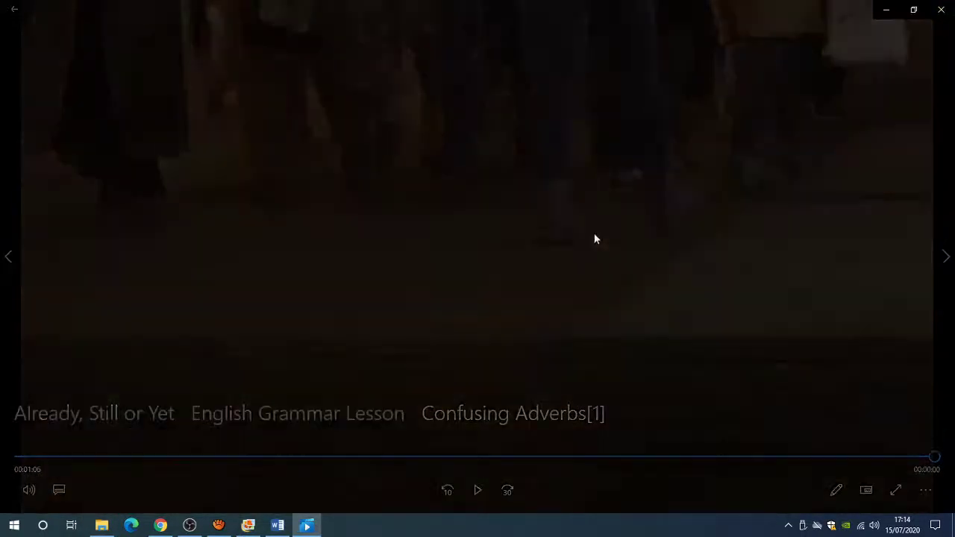